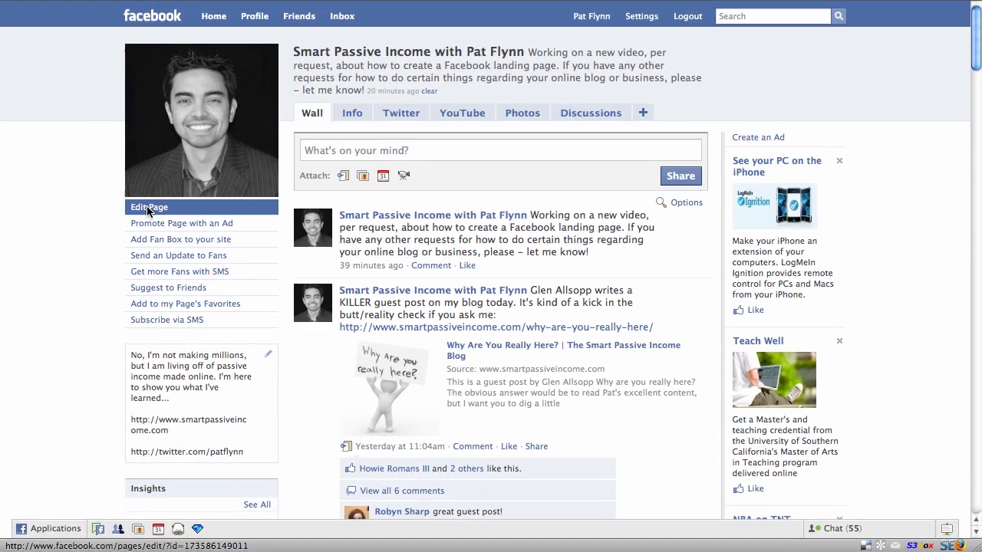
# Step: From the fan page's Edit Page screen, browse the full Application Directory via More Applications
pyautogui.click(148, 209)
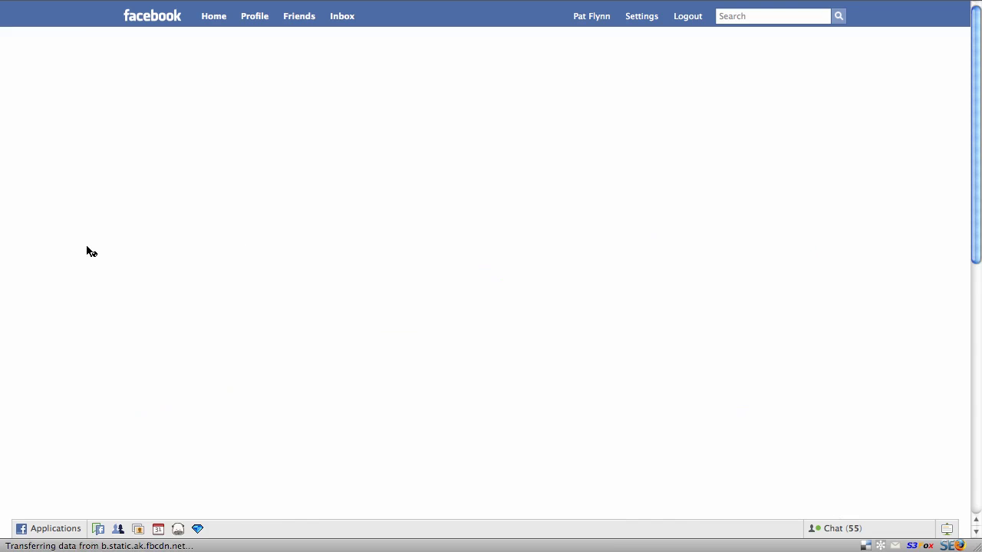
pyautogui.scroll(-10, 57, 386)
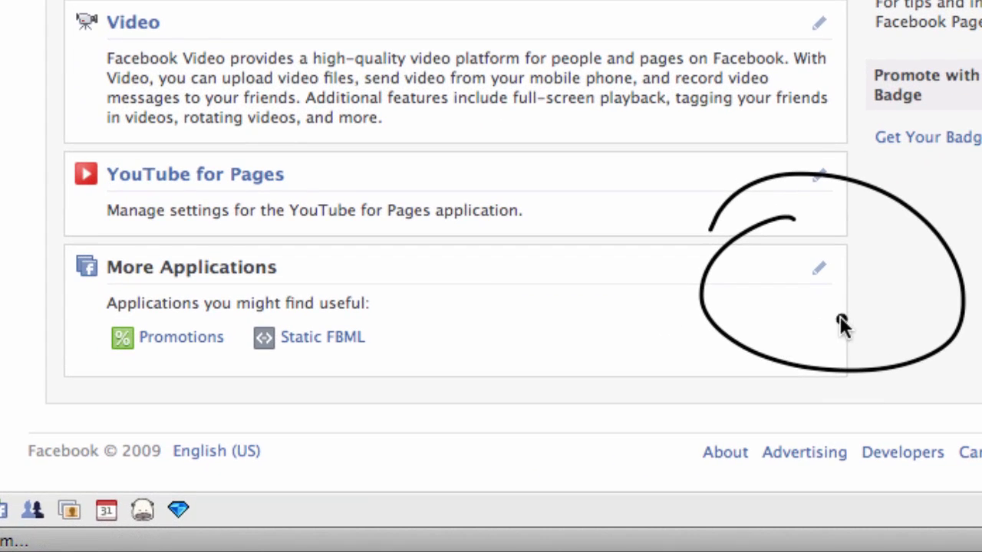
pyautogui.click(819, 270)
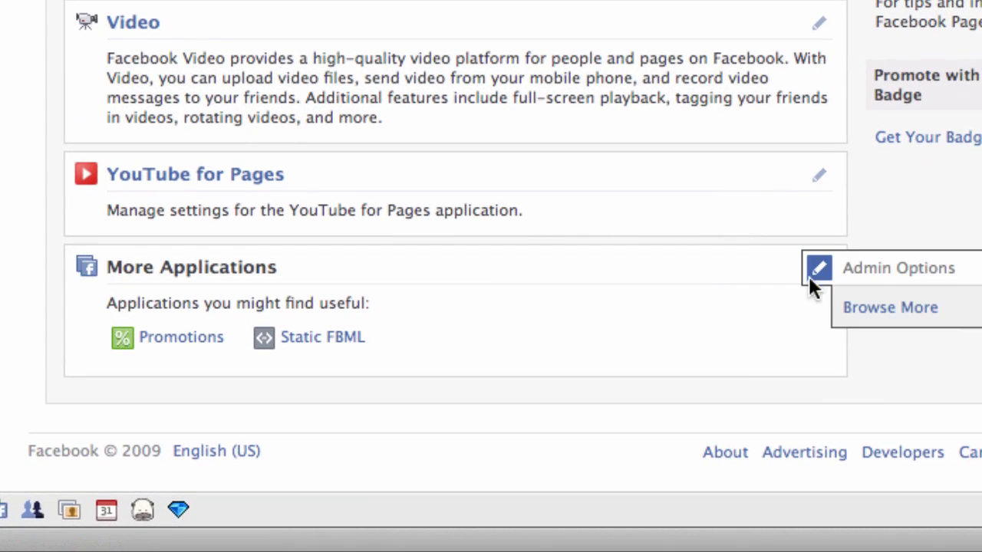
pyautogui.click(872, 320)
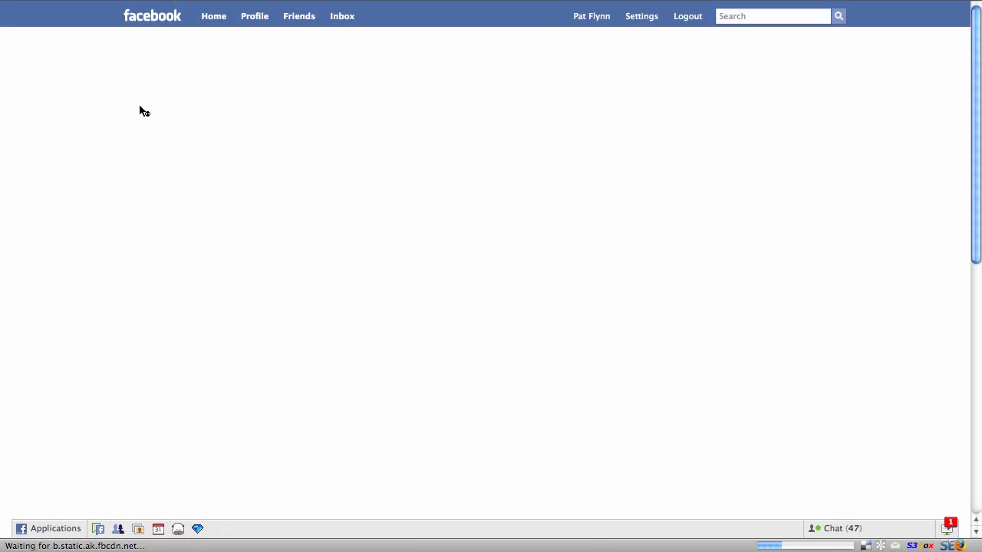
# Step: Search the directory for 'Static fbml' and open the Static FBML application page
pyautogui.click(175, 79)
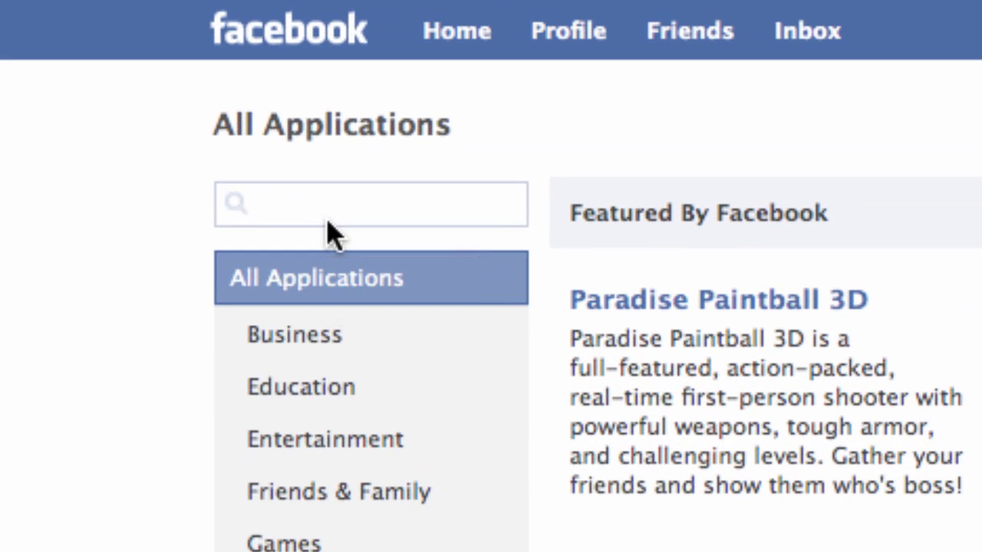
pyautogui.write('Static fbml')
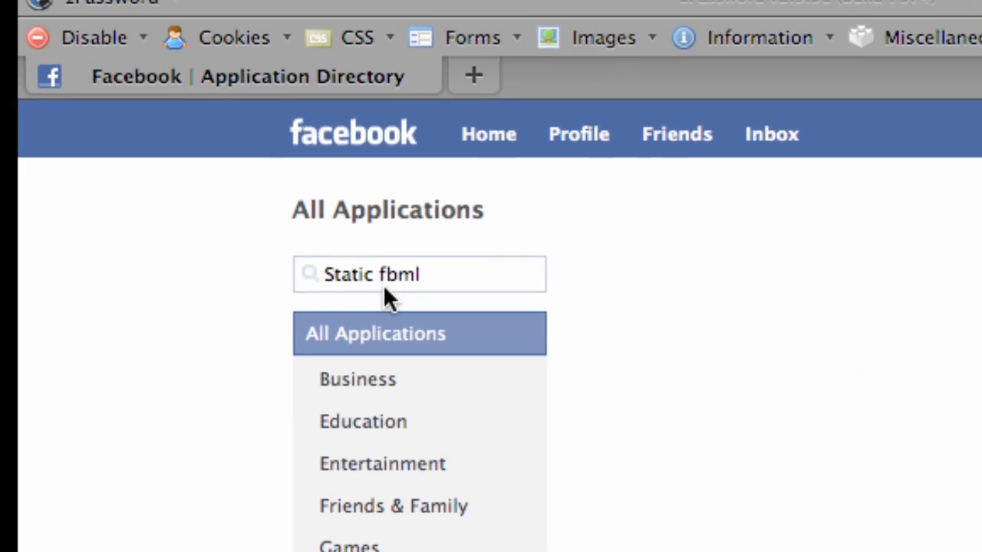
pyautogui.press('Return')
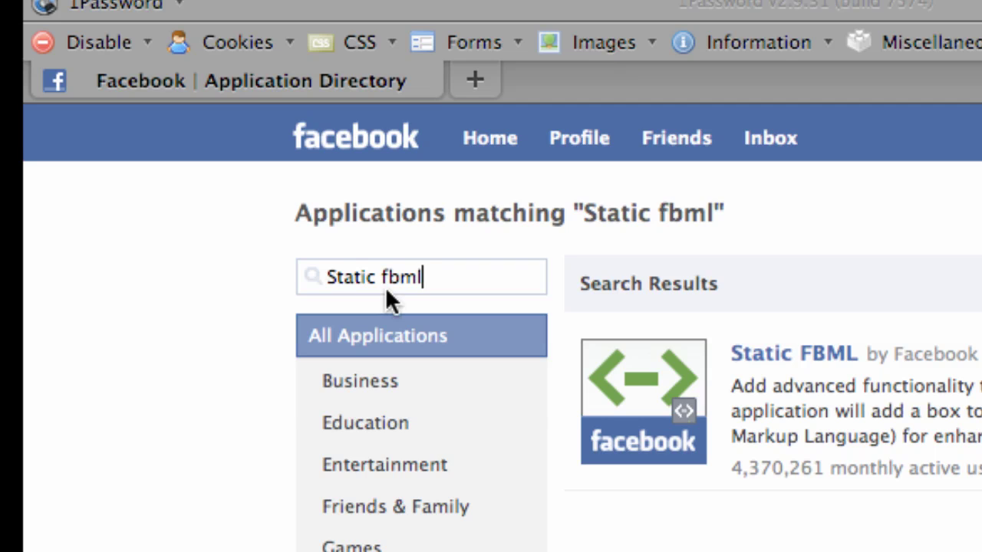
pyautogui.click(821, 361)
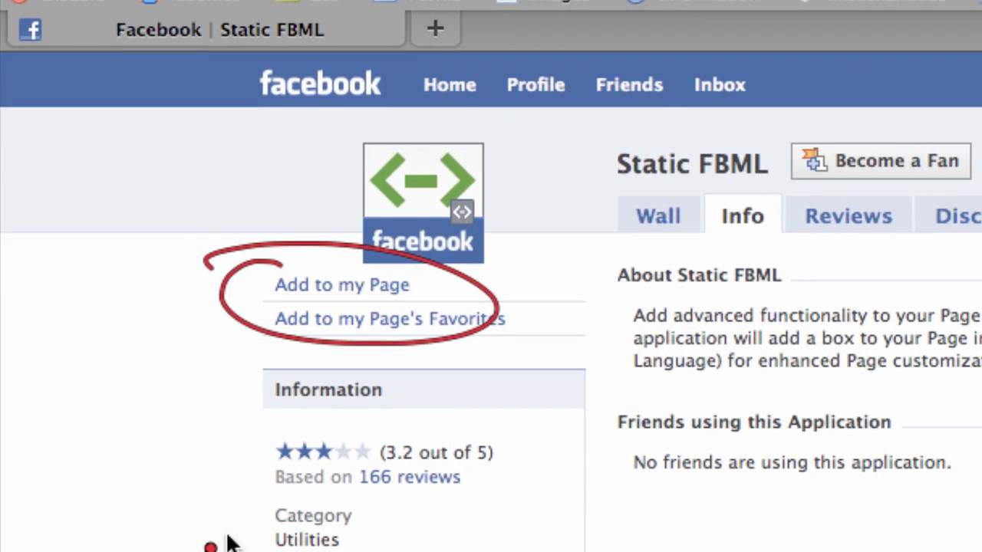
# Step: Add Static FBML to the Smart Passive Income page, then close the page list
pyautogui.click(376, 288)
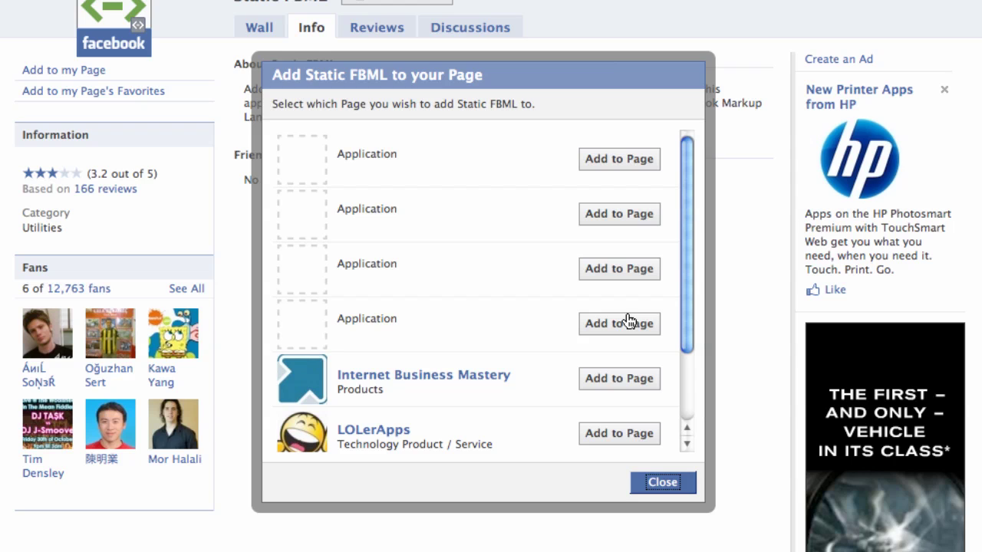
pyautogui.scroll(-3, 566, 245)
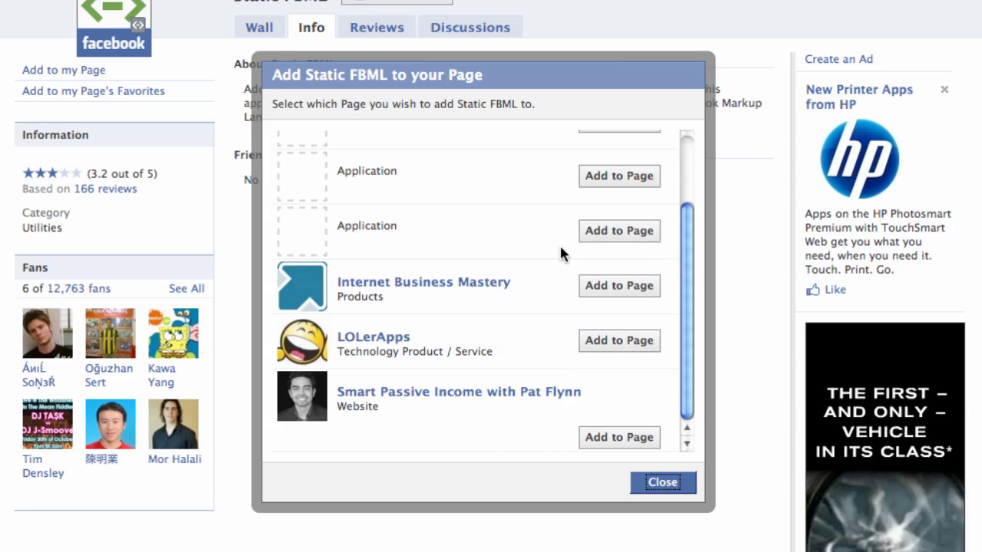
pyautogui.click(619, 441)
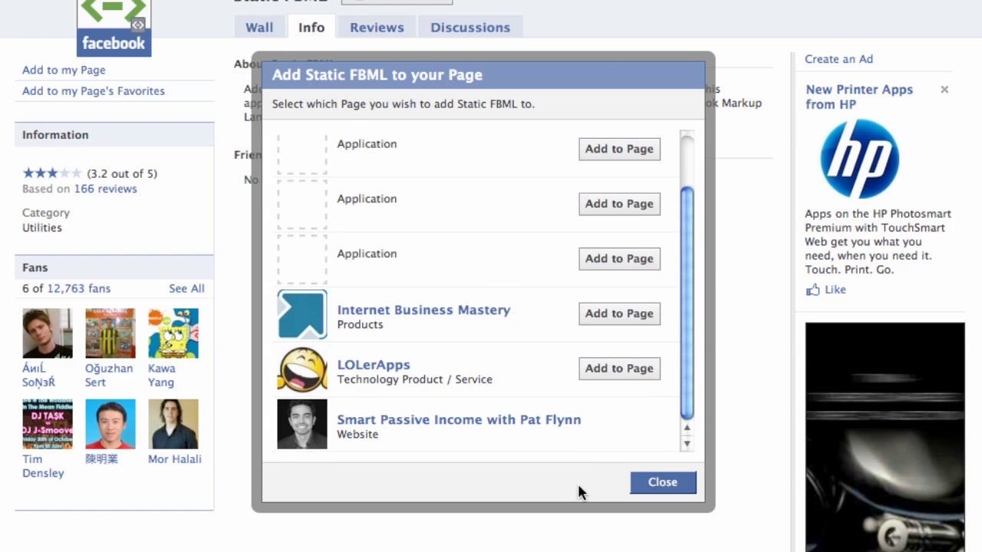
pyautogui.click(641, 482)
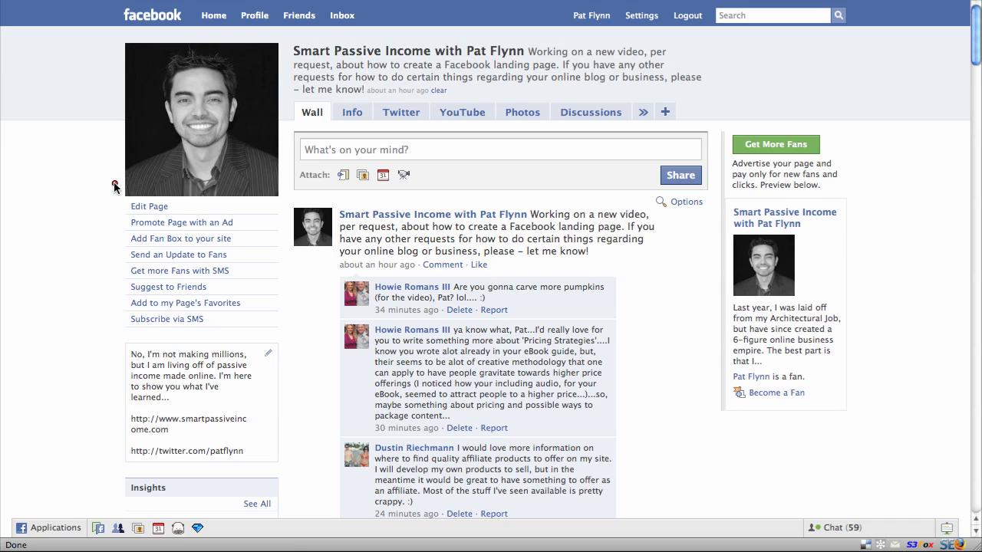
# Step: Open the FBML application's Edit form from the page's admin settings and place the cursor in Box Title
pyautogui.moveTo(115, 197)
pyautogui.mouseDown()
pyautogui.moveTo(106, 206)
pyautogui.moveTo(126, 198)
pyautogui.mouseUp()
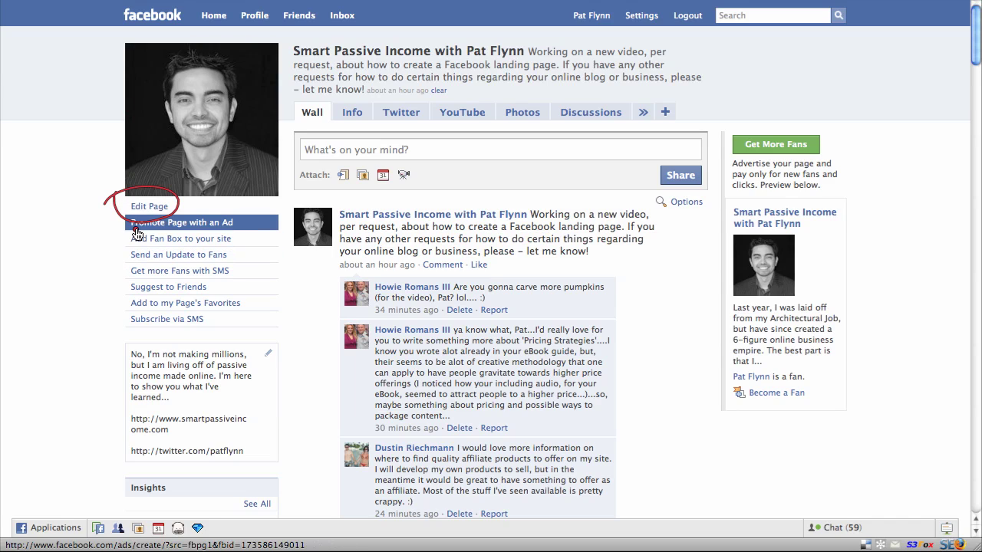
pyautogui.click(146, 206)
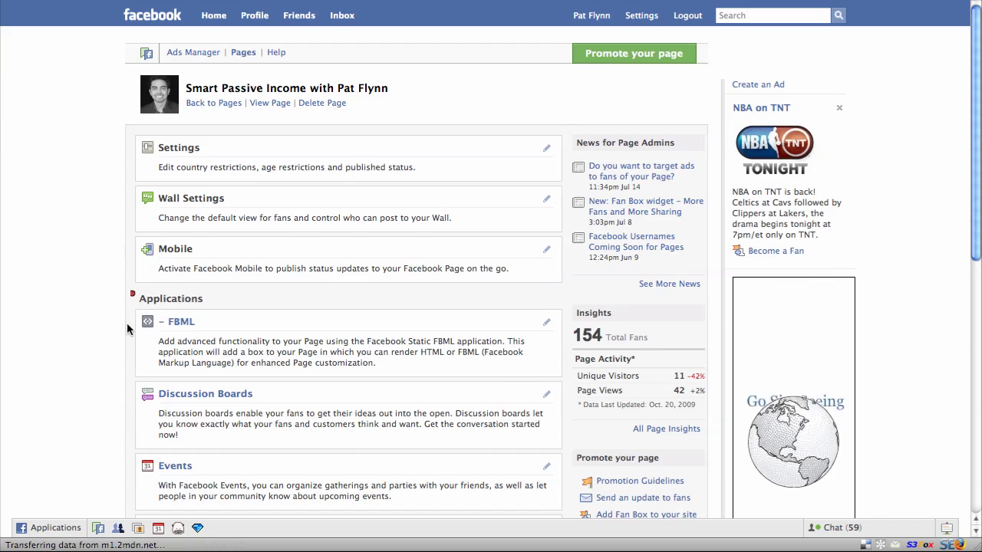
pyautogui.moveTo(132, 297); pyautogui.dragTo(129, 293)
pyautogui.moveTo(541, 304); pyautogui.dragTo(525, 331)
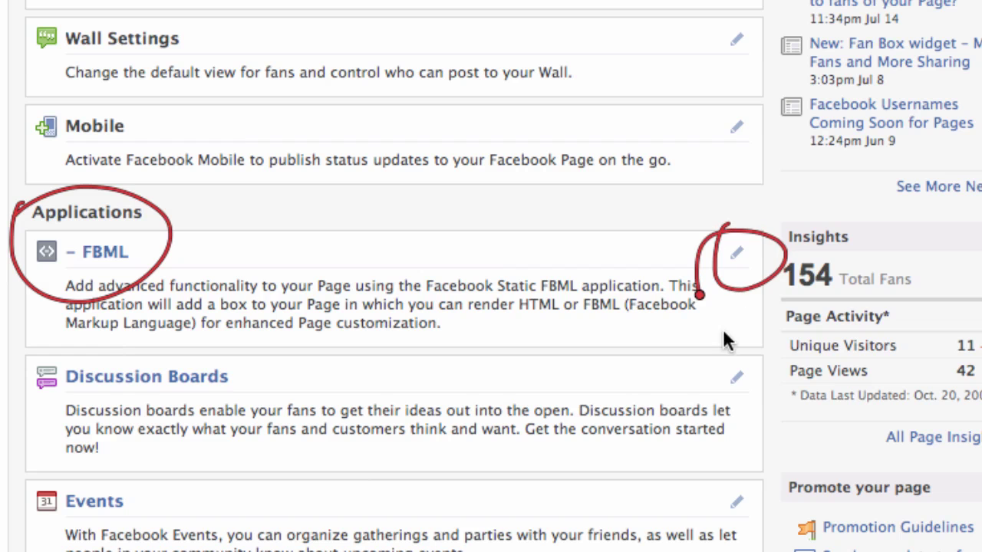
pyautogui.click(739, 255)
pyautogui.click(773, 289)
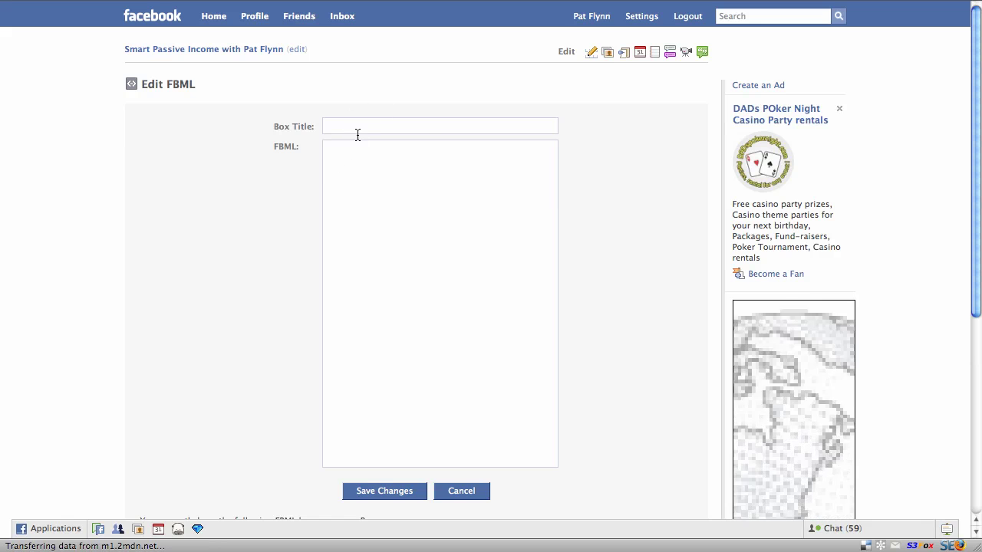
pyautogui.click(363, 132)
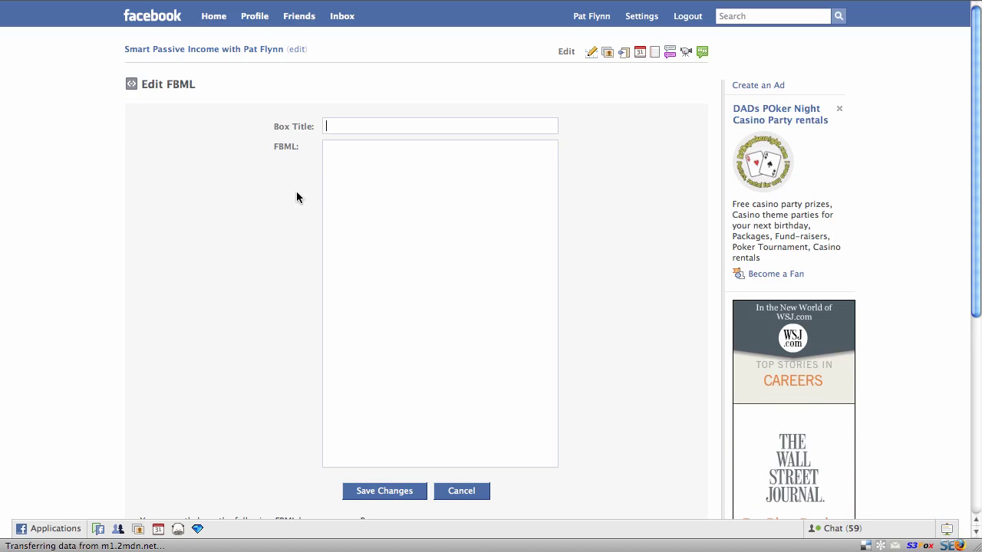
# Step: Title the FBML box 'Welcome!' and paste the landing-page FBML code into its content field
pyautogui.write('Welcome')
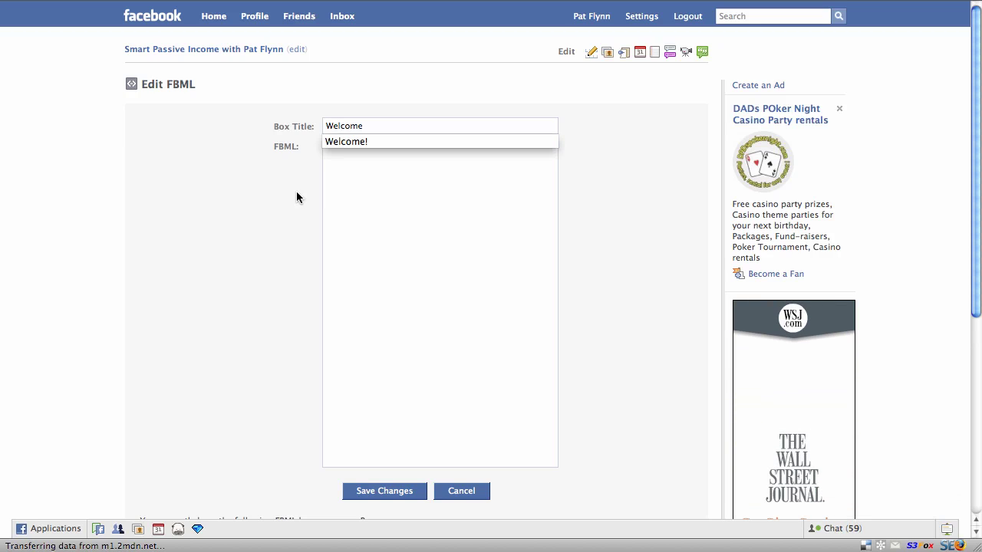
pyautogui.press('Down')
pyautogui.press('Tab')
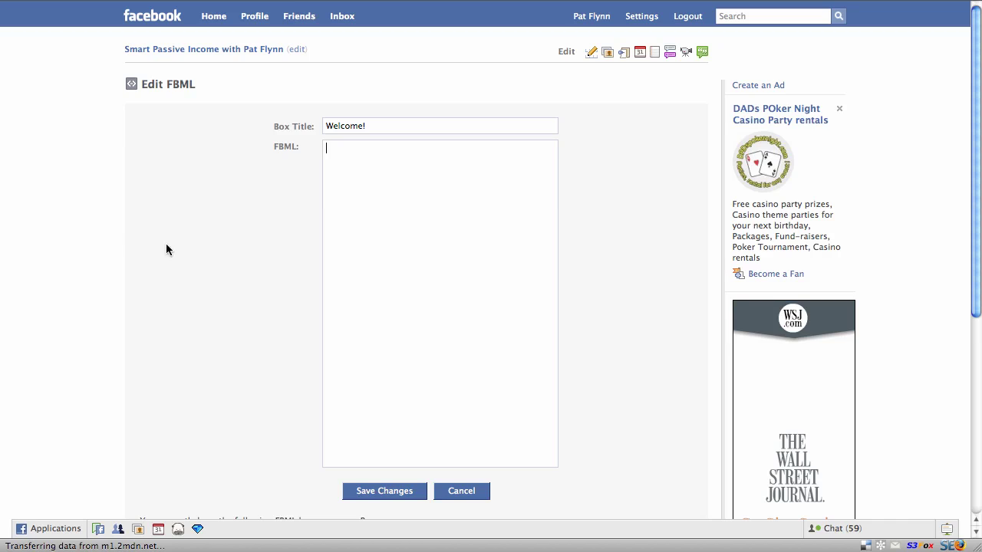
pyautogui.scroll(-1, 422, 186)
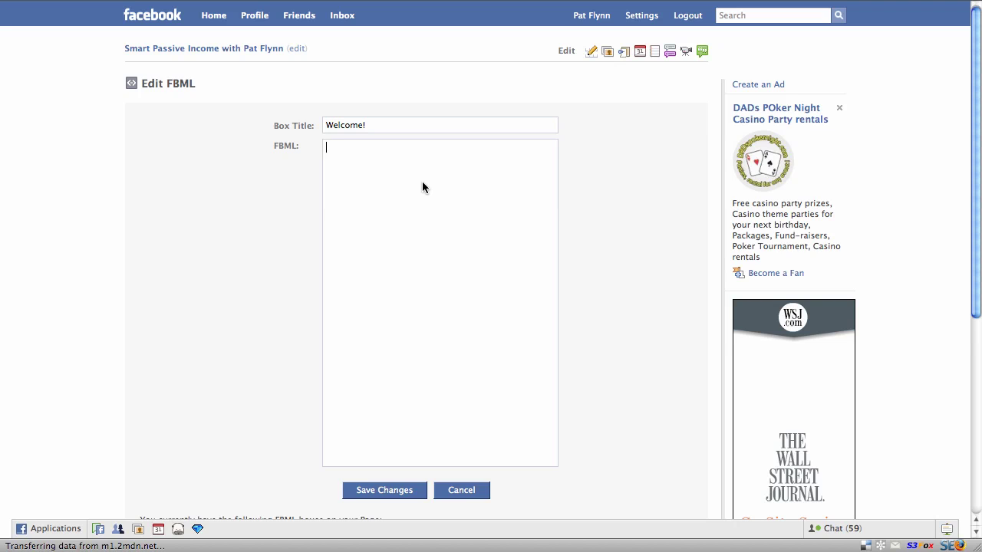
pyautogui.press('super+v')
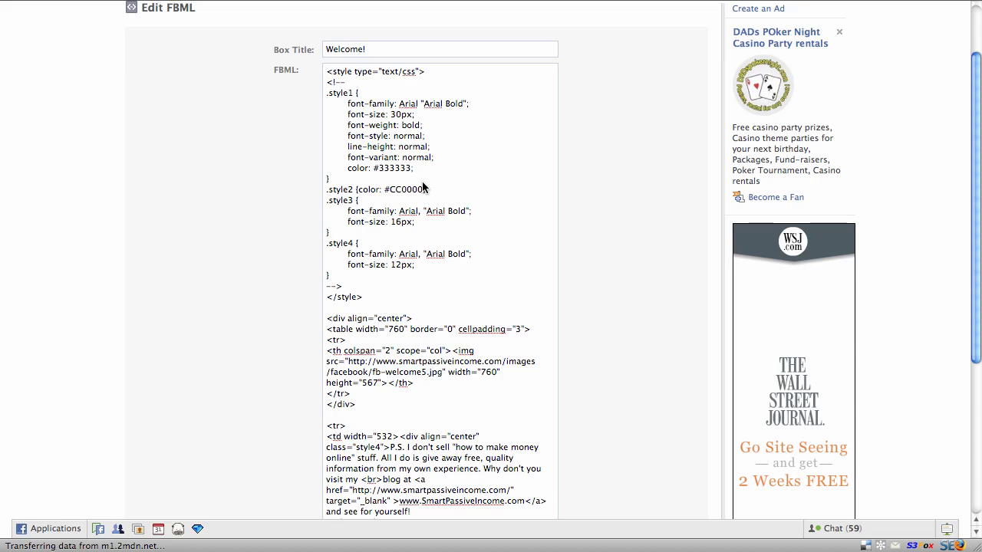
# Step: Save the Welcome! FBML box and go back to the fan page's Wall
pyautogui.scroll(-2, 562, 251)
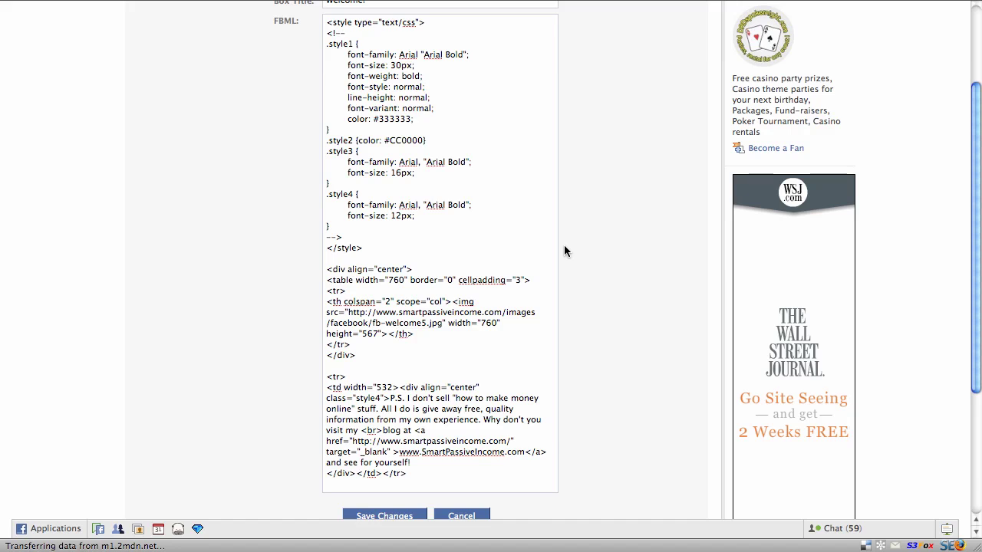
pyautogui.scroll(-1, 609, 343)
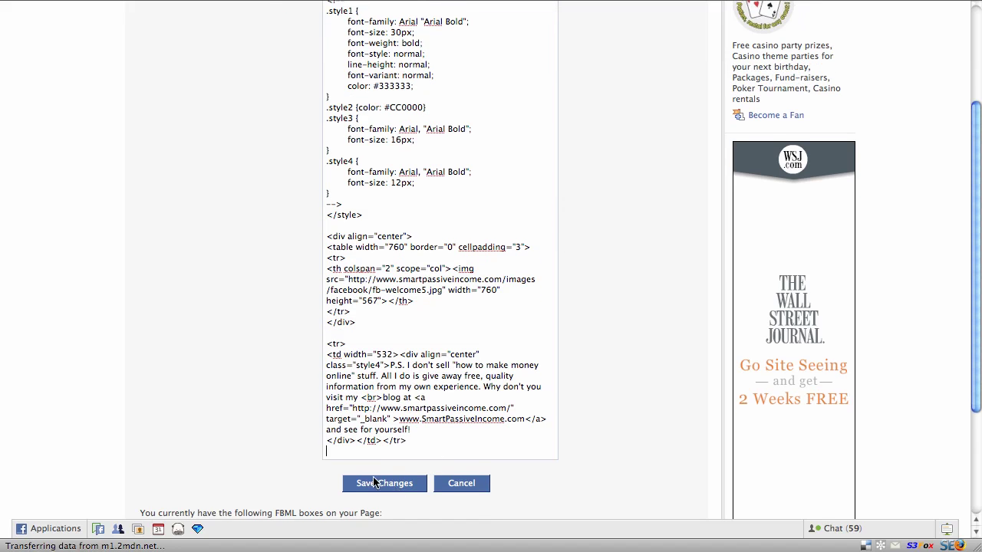
pyautogui.click(395, 484)
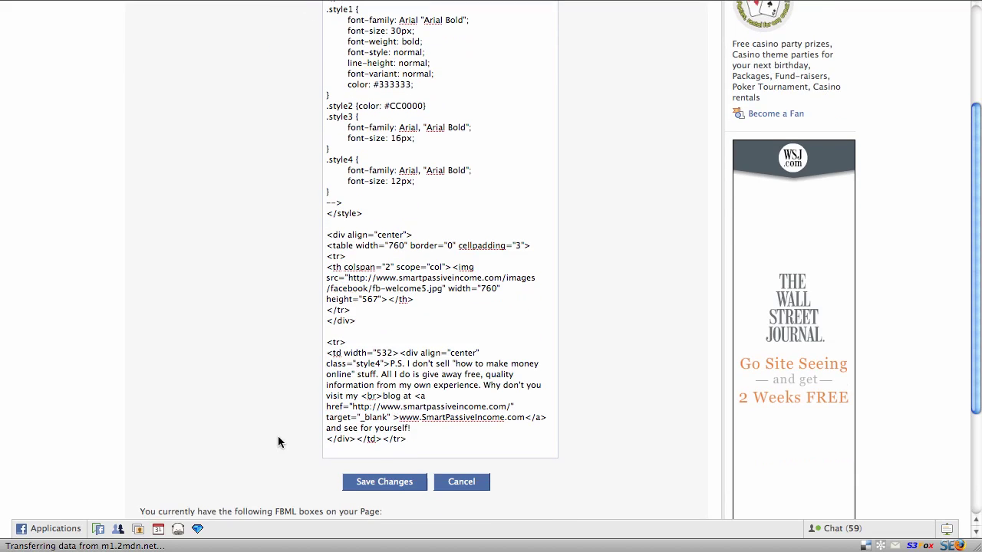
pyautogui.click(380, 482)
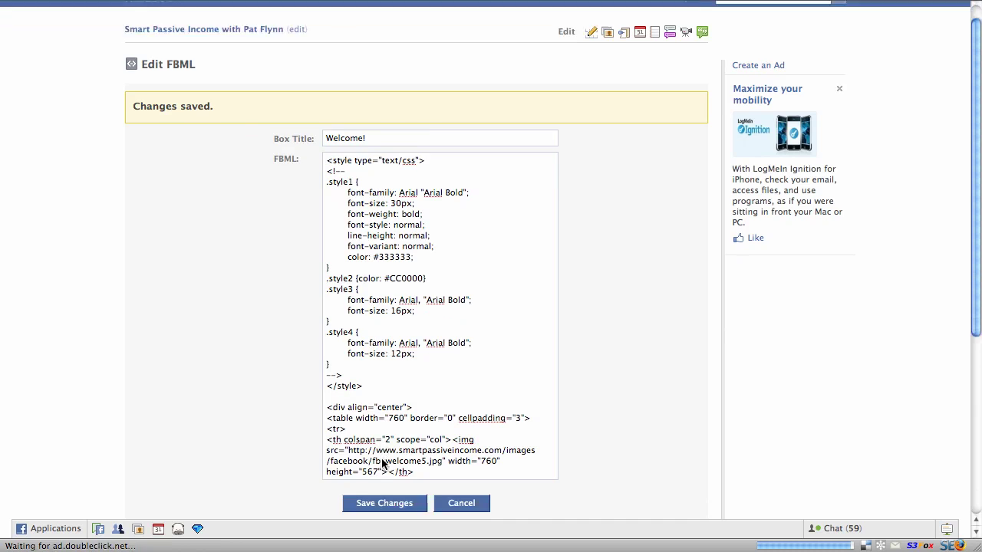
pyautogui.scroll(-2, 382, 458)
pyautogui.scroll(3, 381, 459)
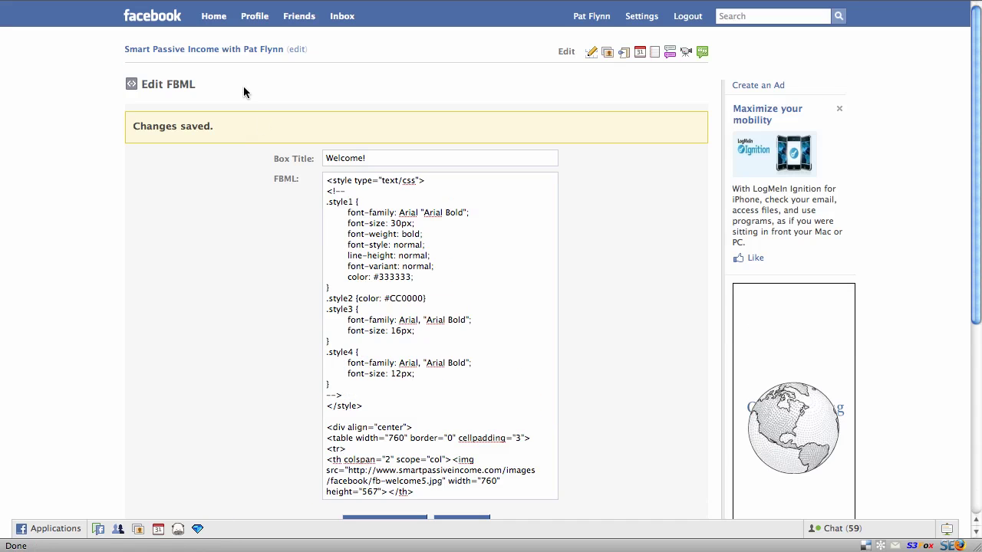
pyautogui.click(230, 51)
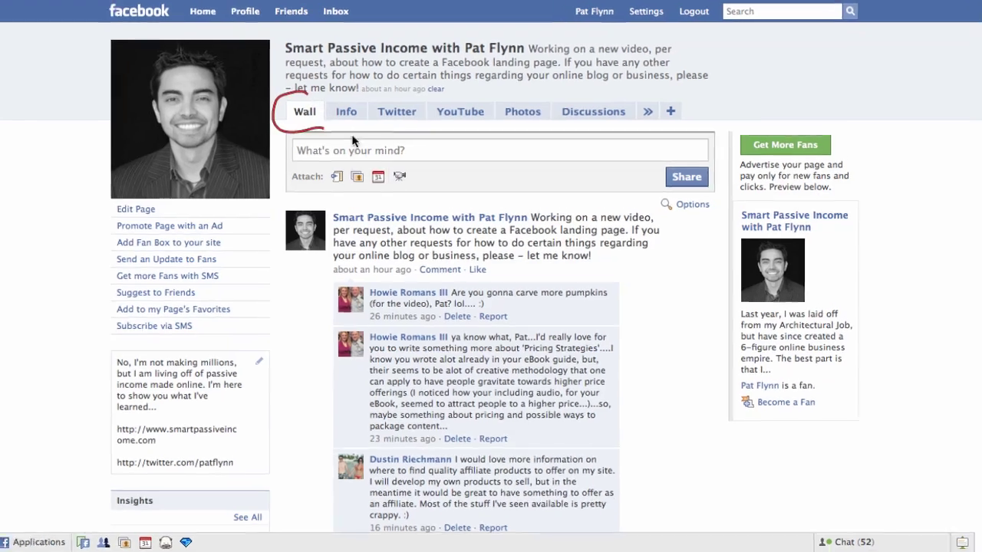
# Step: Open the Welcome! tab from the » additional-tabs dropdown on the fan page
pyautogui.moveTo(353, 140)
pyautogui.mouseDown()
pyautogui.moveTo(553, 143)
pyautogui.moveTo(681, 98)
pyautogui.moveTo(425, 81)
pyautogui.moveTo(291, 86)
pyautogui.mouseUp()
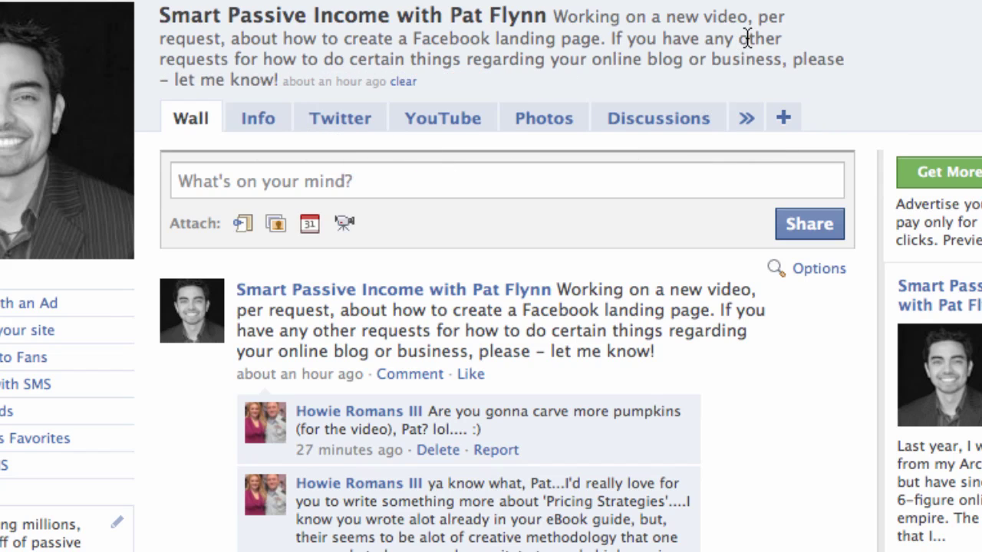
pyautogui.moveTo(745, 4)
pyautogui.mouseDown()
pyautogui.moveTo(748, 54)
pyautogui.moveTo(731, 83)
pyautogui.mouseUp()
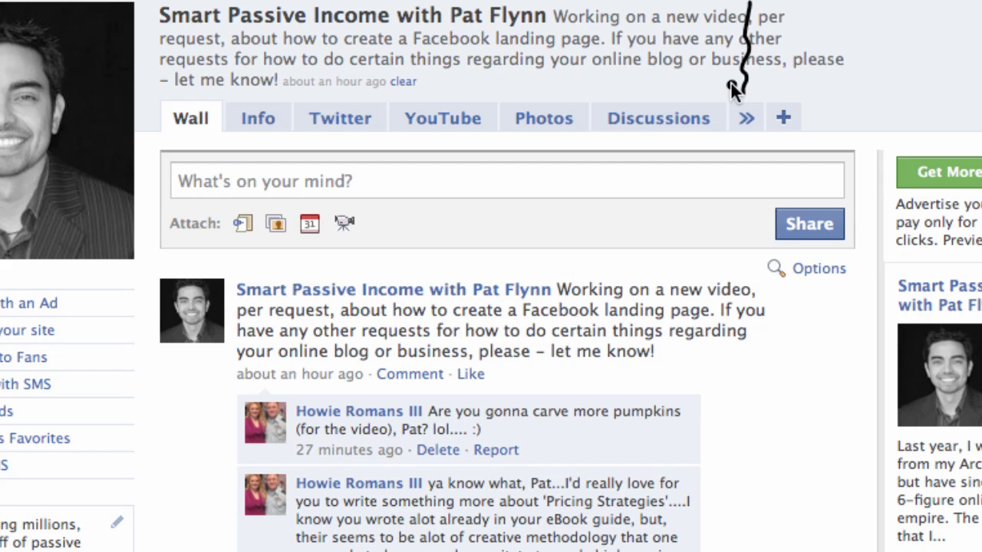
pyautogui.click(745, 128)
pyautogui.click(790, 154)
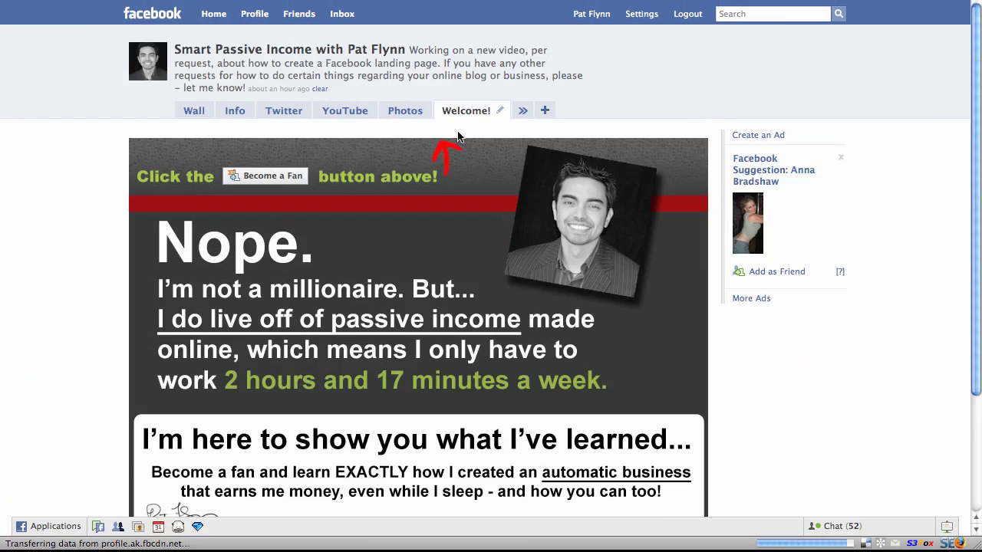
# Step: Scroll through the Welcome! landing page, then switch back to the Wall tab
pyautogui.scroll(-3, 253, 226)
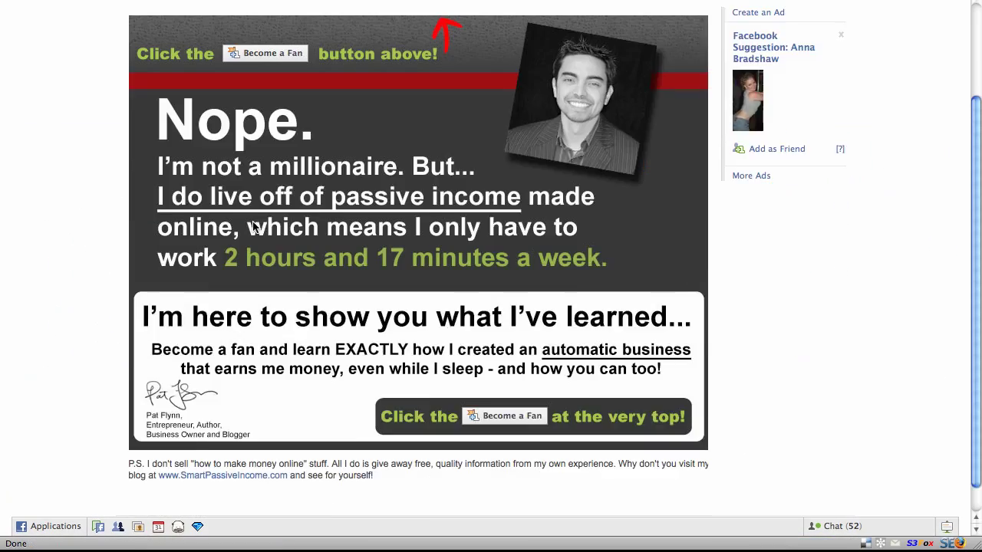
pyautogui.scroll(3, 253, 226)
pyautogui.moveTo(159, 108)
pyautogui.mouseDown()
pyautogui.moveTo(192, 188)
pyautogui.moveTo(500, 146)
pyautogui.moveTo(391, 99)
pyautogui.moveTo(149, 106)
pyautogui.mouseUp()
pyautogui.moveTo(415, 16)
pyautogui.mouseDown()
pyautogui.moveTo(500, 17)
pyautogui.moveTo(418, 42)
pyautogui.moveTo(420, 30)
pyautogui.moveTo(447, 23)
pyautogui.moveTo(496, 33)
pyautogui.mouseUp()
pyautogui.moveTo(421, 34); pyautogui.dragTo(491, 27)
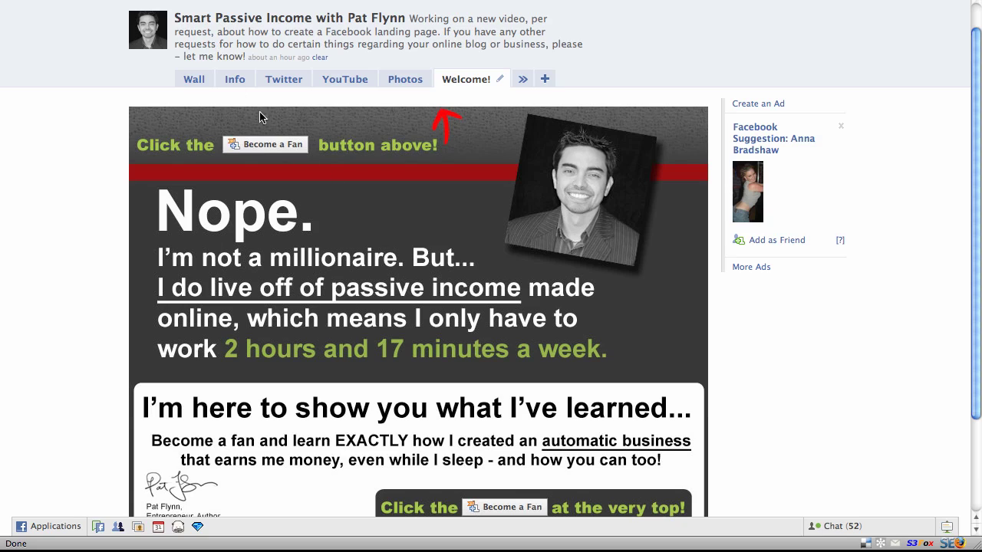
pyautogui.moveTo(145, 166)
pyautogui.mouseDown()
pyautogui.moveTo(140, 320)
pyautogui.moveTo(510, 389)
pyautogui.moveTo(276, 201)
pyautogui.moveTo(541, 389)
pyautogui.moveTo(158, 270)
pyautogui.mouseUp()
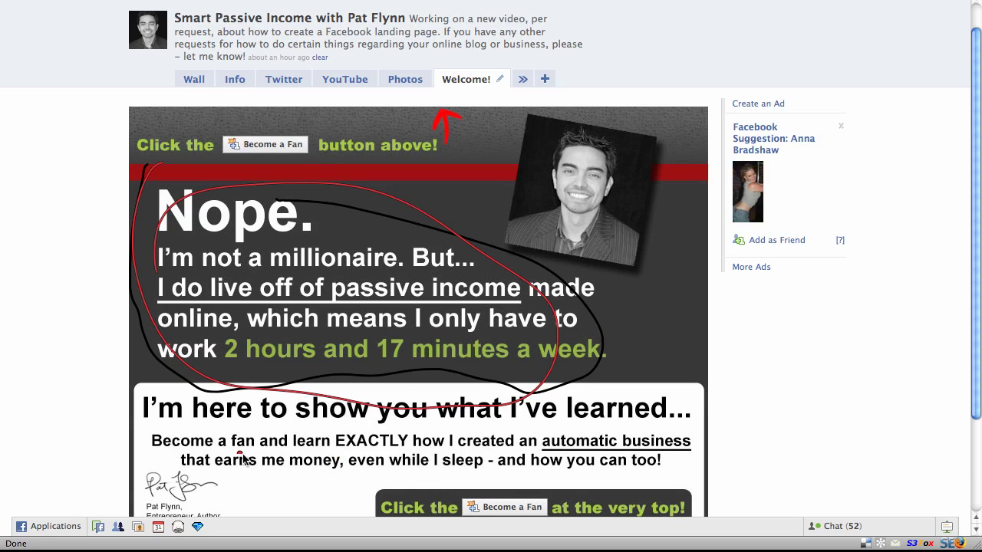
pyautogui.scroll(1, 233, 421)
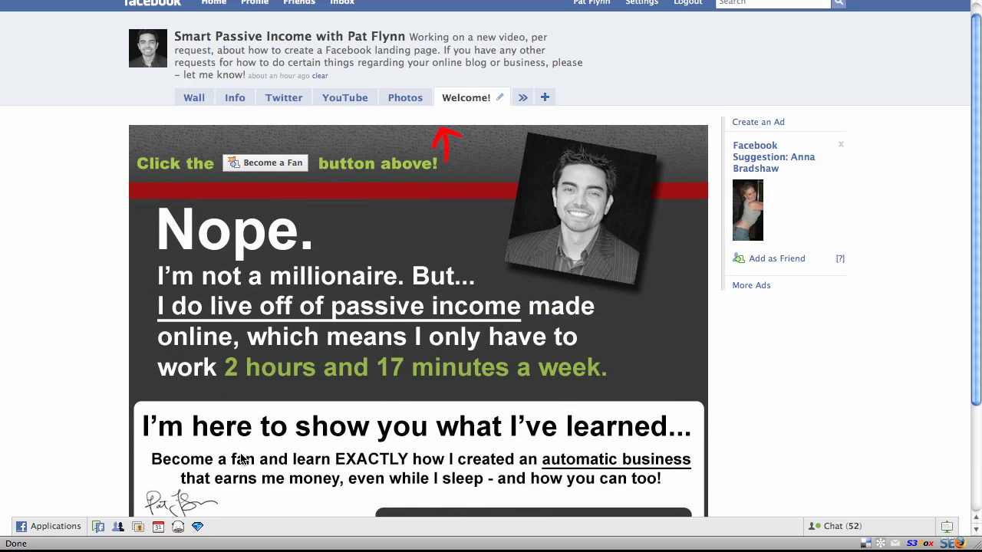
pyautogui.scroll(-5, 233, 421)
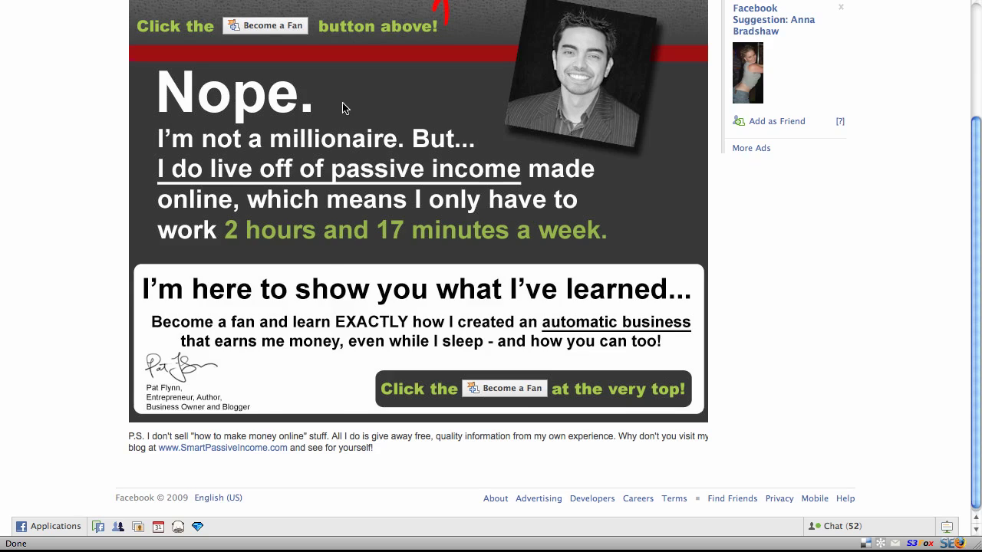
pyautogui.scroll(5, 343, 101)
pyautogui.click(191, 112)
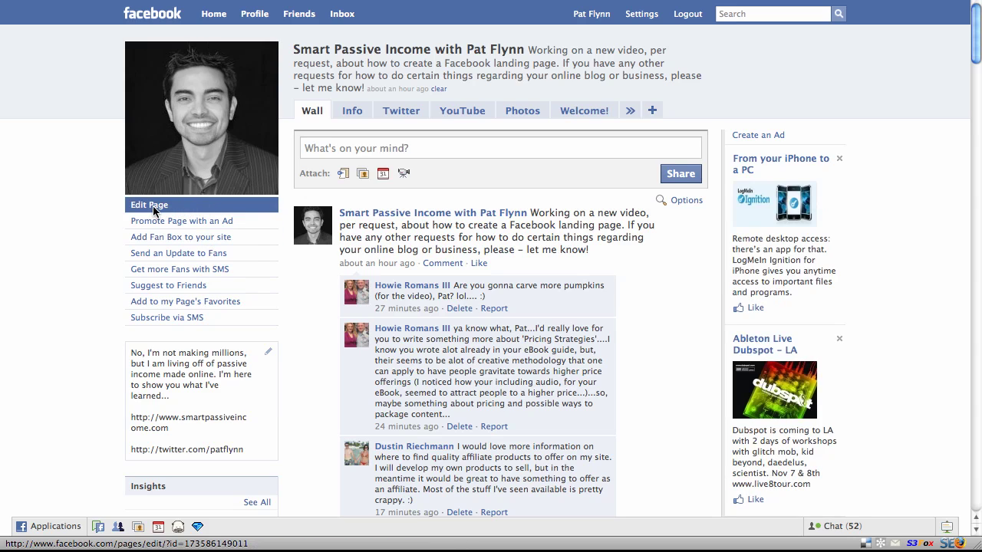
# Step: Select the Static FBML tab's direct URL from its Link to this Tab dialog, then dismiss it
pyautogui.click(161, 207)
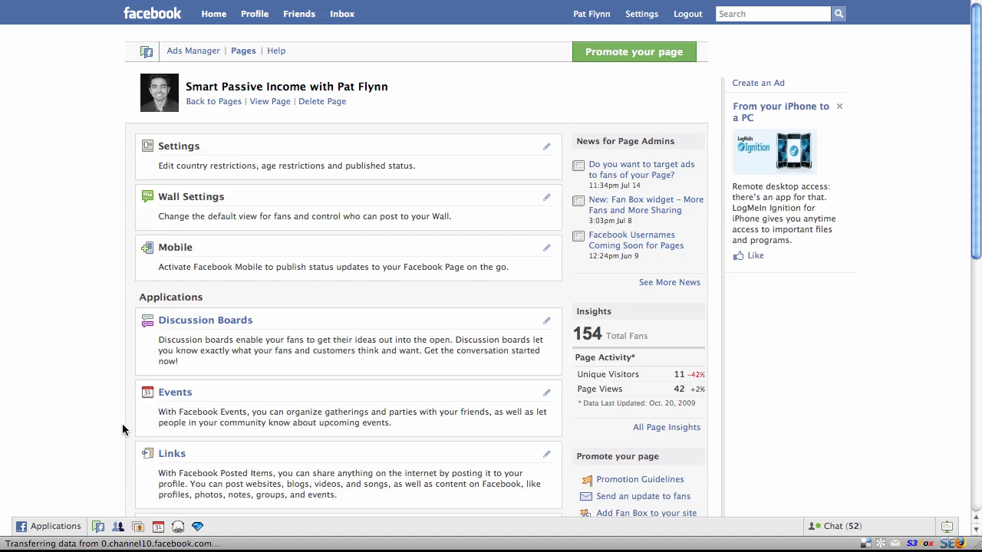
pyautogui.scroll(-10, 116, 448)
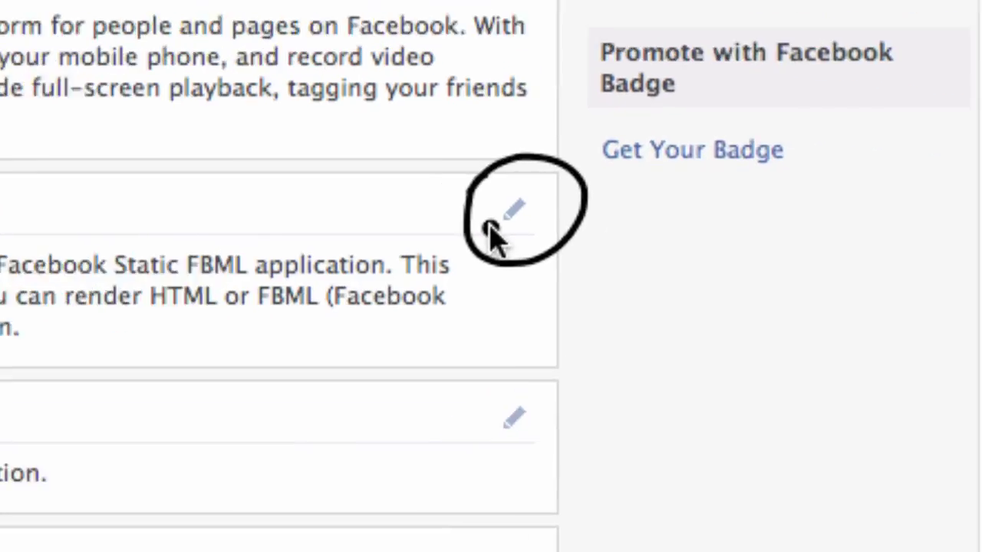
pyautogui.click(867, 218)
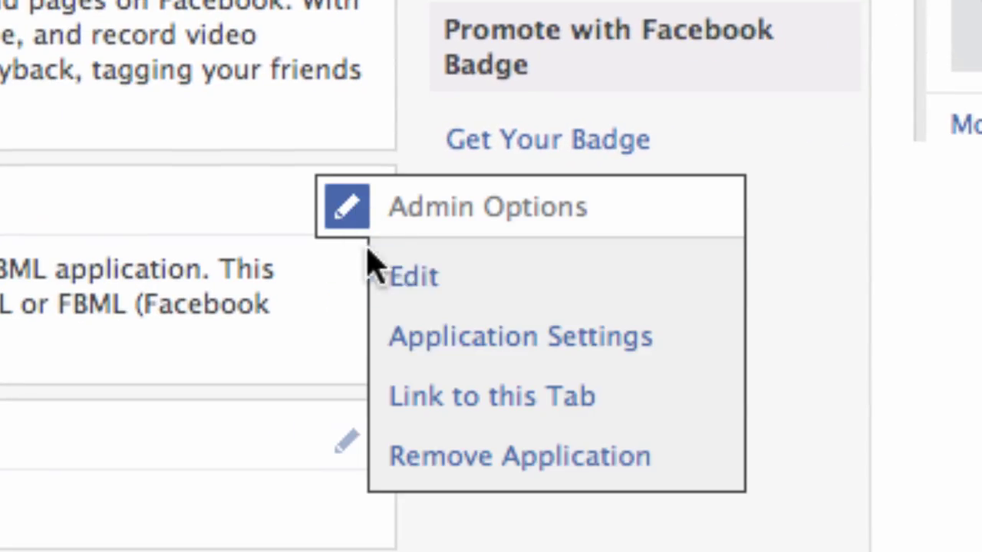
pyautogui.click(465, 400)
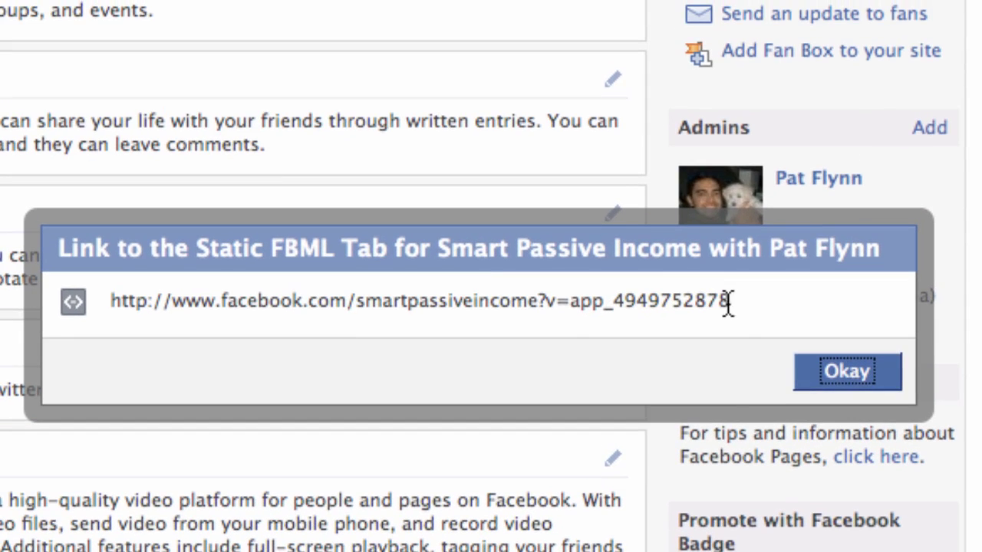
pyautogui.moveTo(680, 167); pyautogui.dragTo(25, 167)
pyautogui.moveTo(137, 302); pyautogui.dragTo(113, 303)
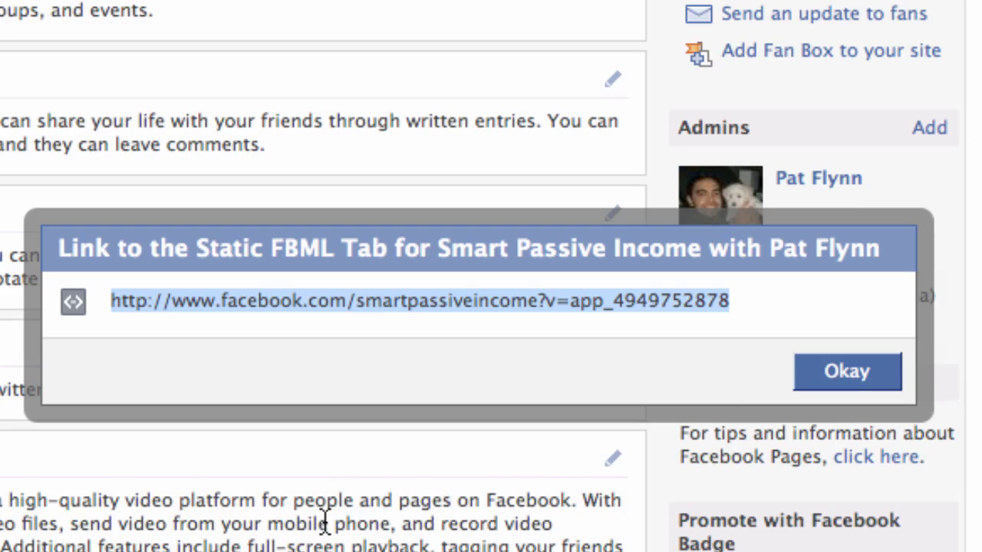
pyautogui.click(841, 369)
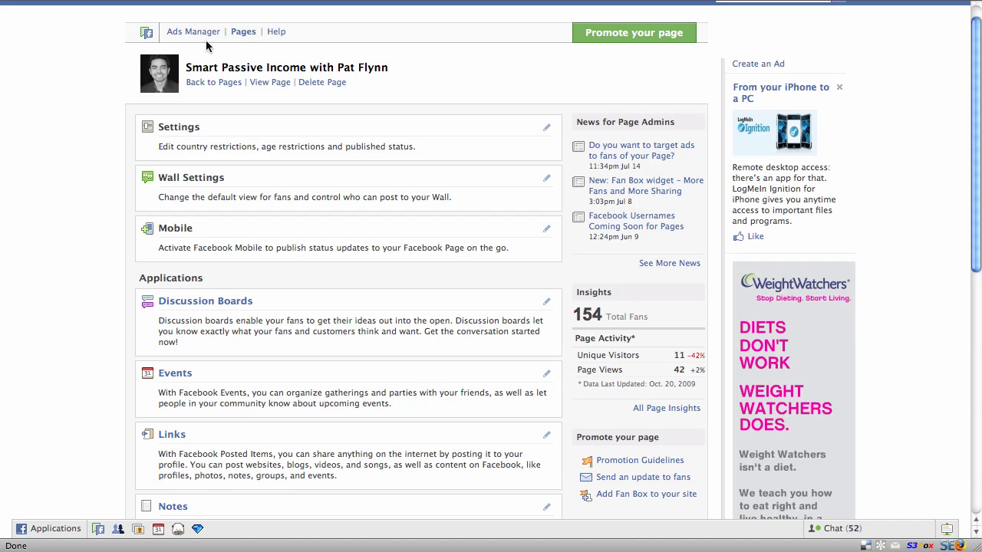
# Step: View the published fan page and open the Wall's settings, showing Welcome! as the non-fan landing tab
pyautogui.click(260, 83)
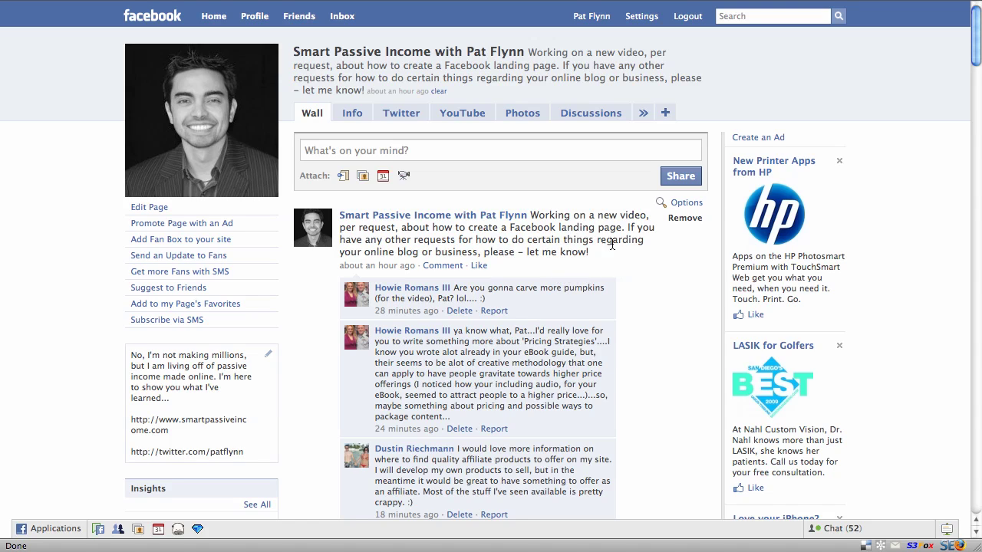
pyautogui.click(614, 156)
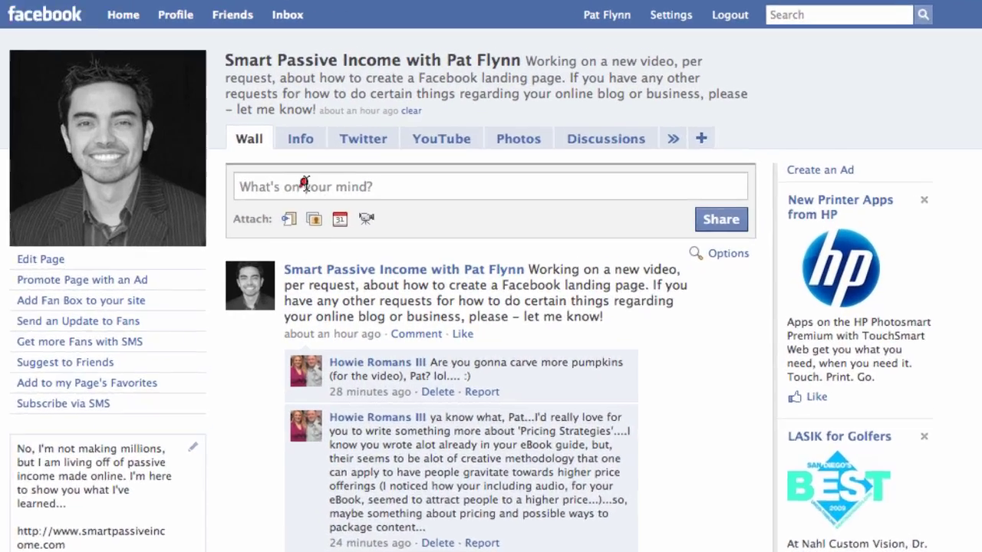
pyautogui.moveTo(358, 150); pyautogui.dragTo(501, 157)
pyautogui.moveTo(615, 157); pyautogui.dragTo(616, 191)
pyautogui.moveTo(687, 343)
pyautogui.mouseDown()
pyautogui.moveTo(763, 373)
pyautogui.moveTo(752, 364)
pyautogui.moveTo(877, 383)
pyautogui.moveTo(748, 433)
pyautogui.mouseUp()
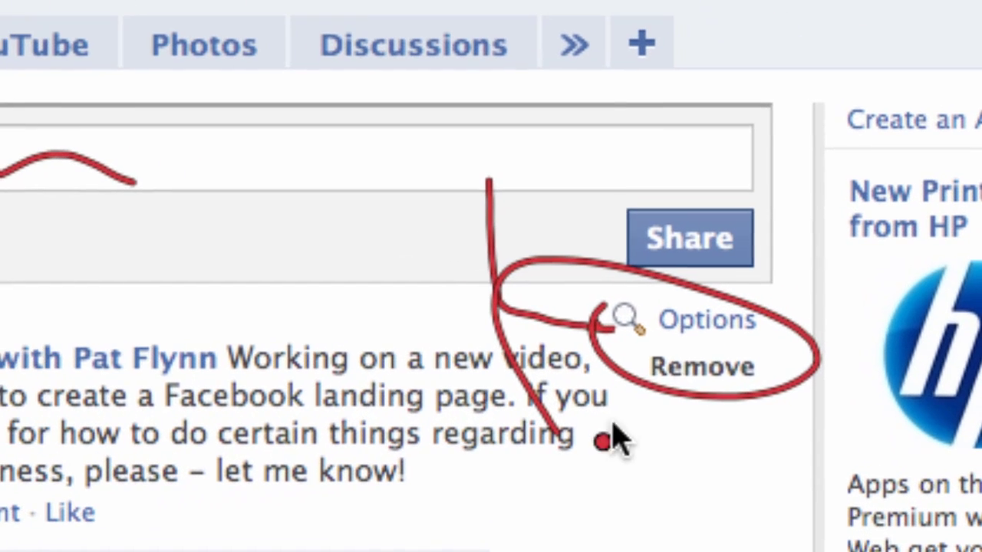
pyautogui.press('Escape')
pyautogui.click(705, 323)
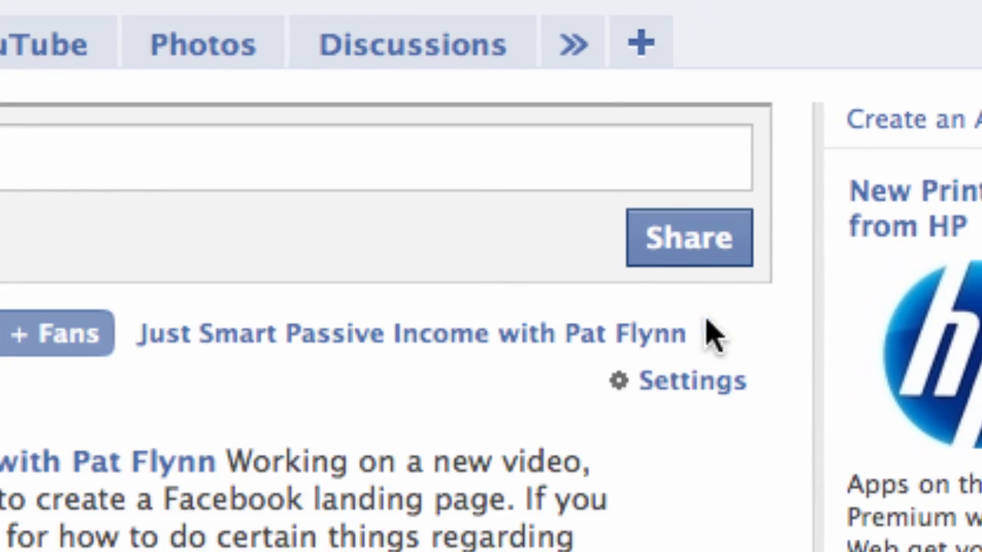
pyautogui.moveTo(595, 439)
pyautogui.mouseDown()
pyautogui.moveTo(544, 427)
pyautogui.moveTo(664, 473)
pyautogui.moveTo(734, 417)
pyautogui.mouseUp()
pyautogui.press('Escape')
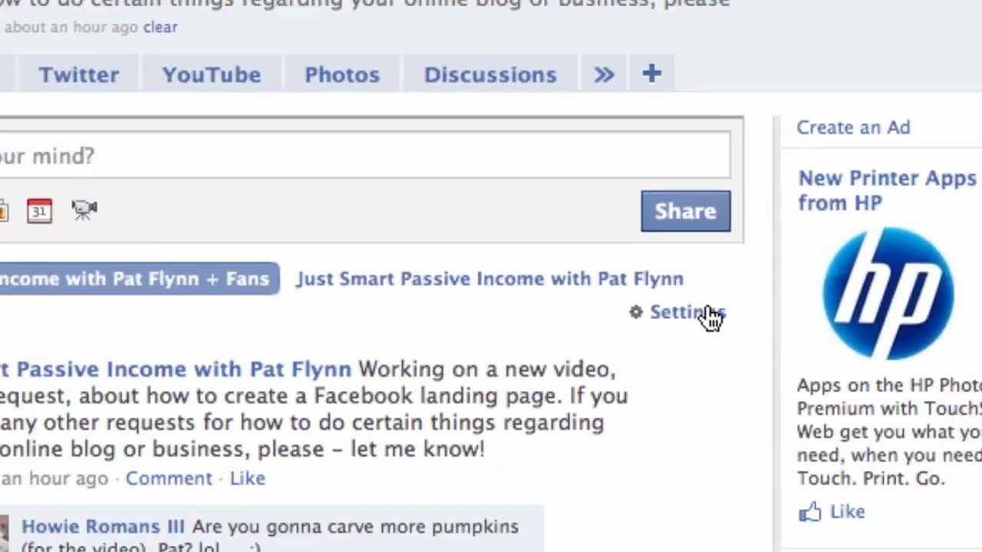
pyautogui.click(711, 316)
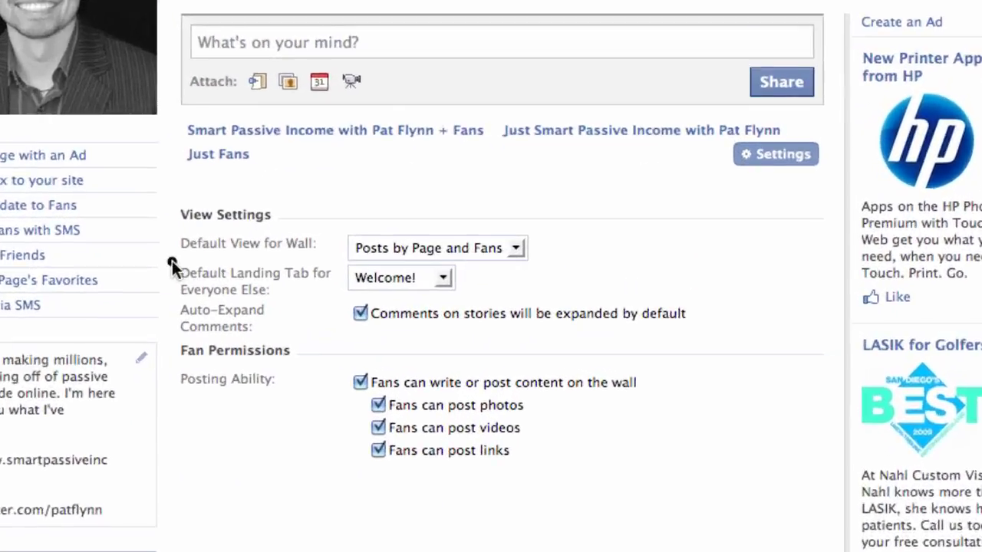
pyautogui.moveTo(177, 278)
pyautogui.mouseDown()
pyautogui.moveTo(181, 302)
pyautogui.moveTo(304, 286)
pyautogui.moveTo(165, 270)
pyautogui.mouseUp()
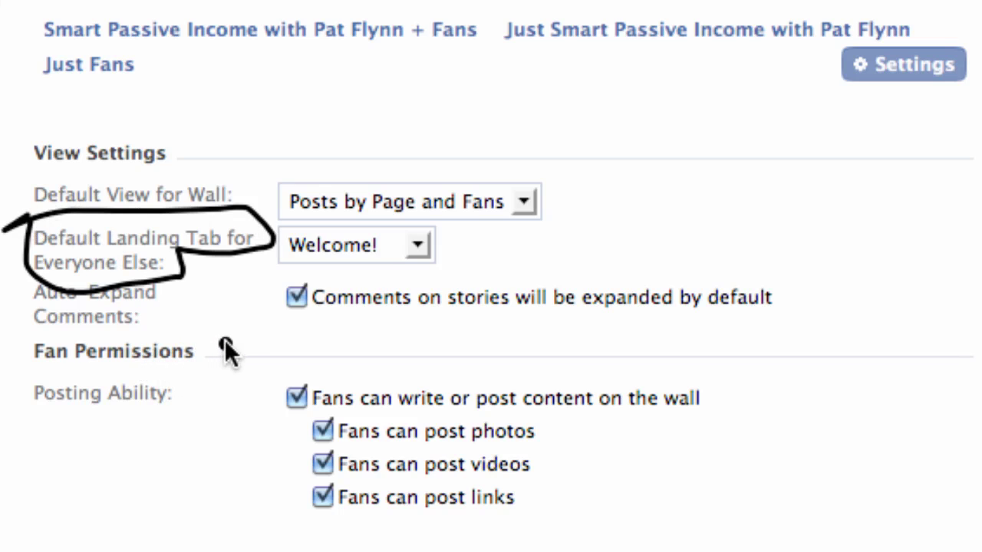
pyautogui.press('Escape')
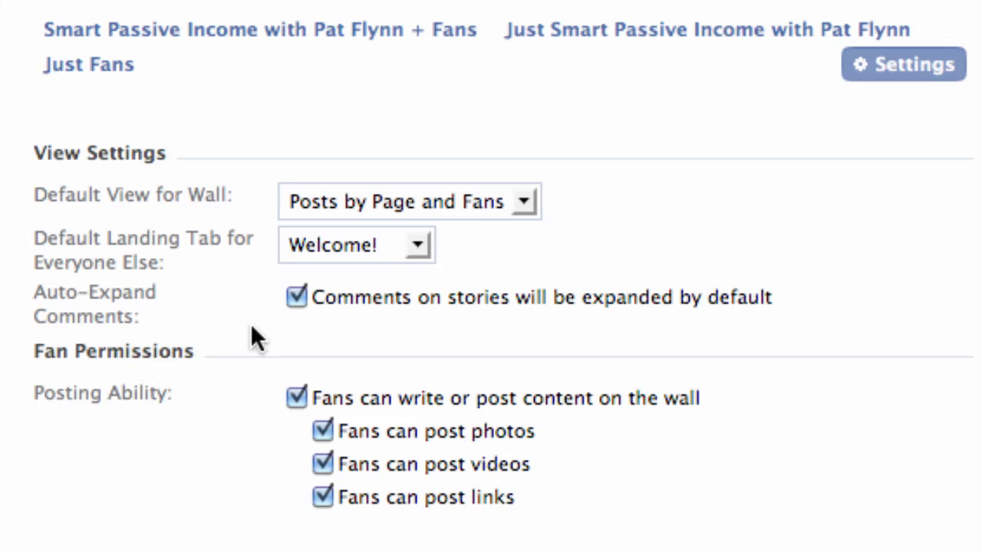
pyautogui.click(420, 244)
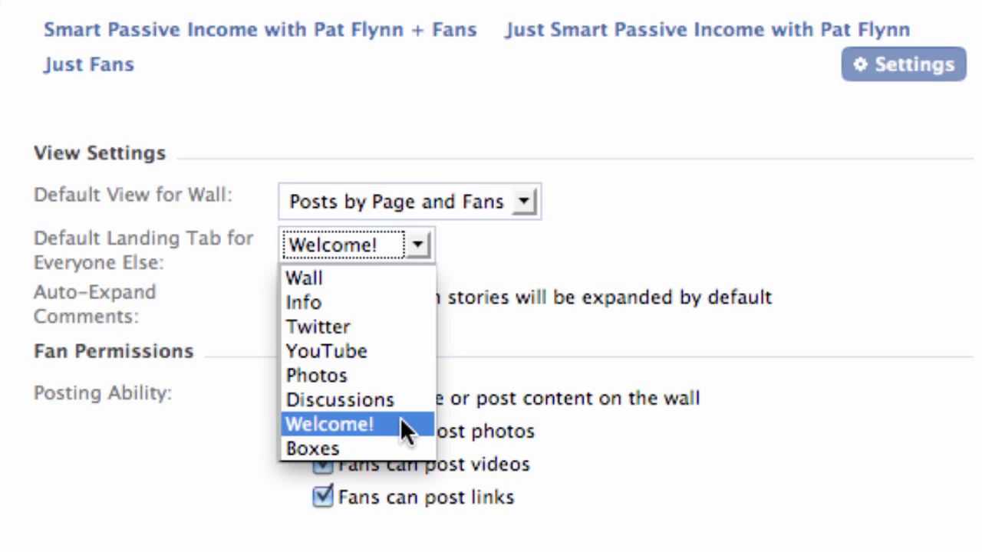
pyautogui.click(358, 420)
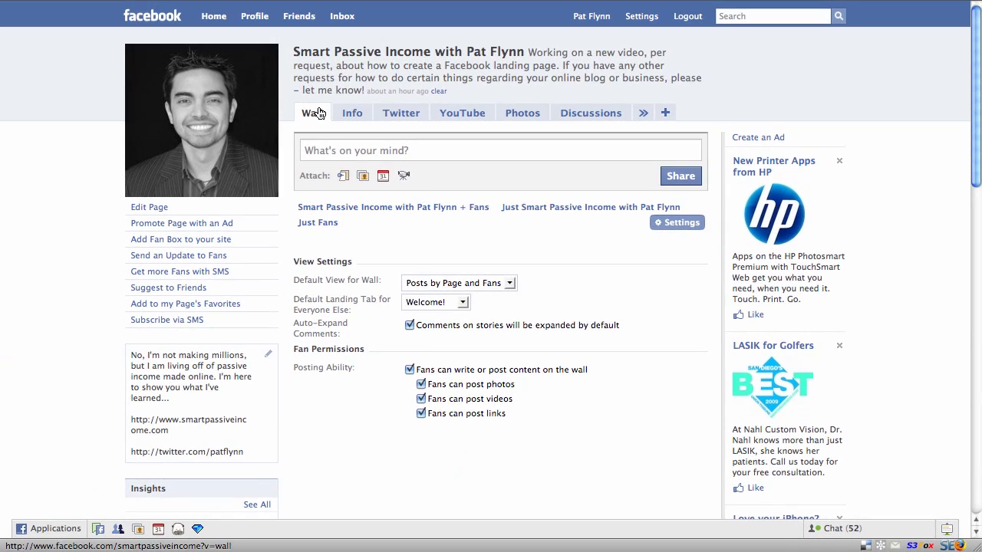
# Step: Return to the Wall tab to show posts by the page and fans again
pyautogui.click(249, 33)
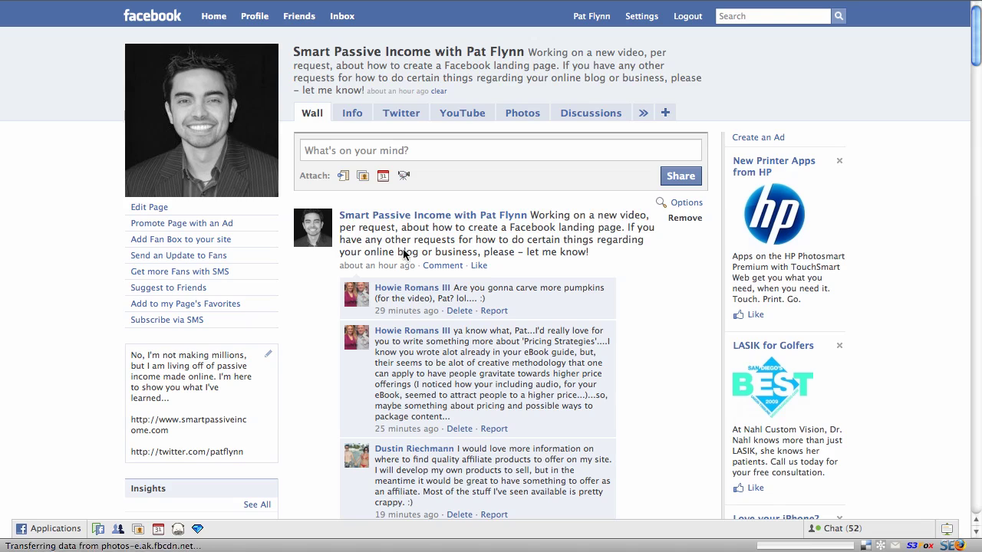